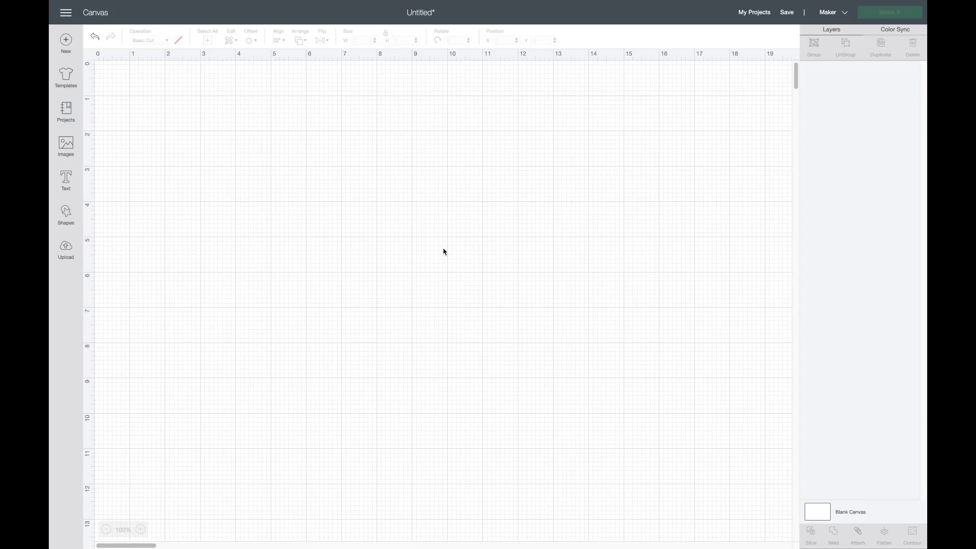
Open the main side menu listing Calibration, Settings and account options over the blank canvas.
{"action": "mouse_move", "coordinate": [434, 3]}
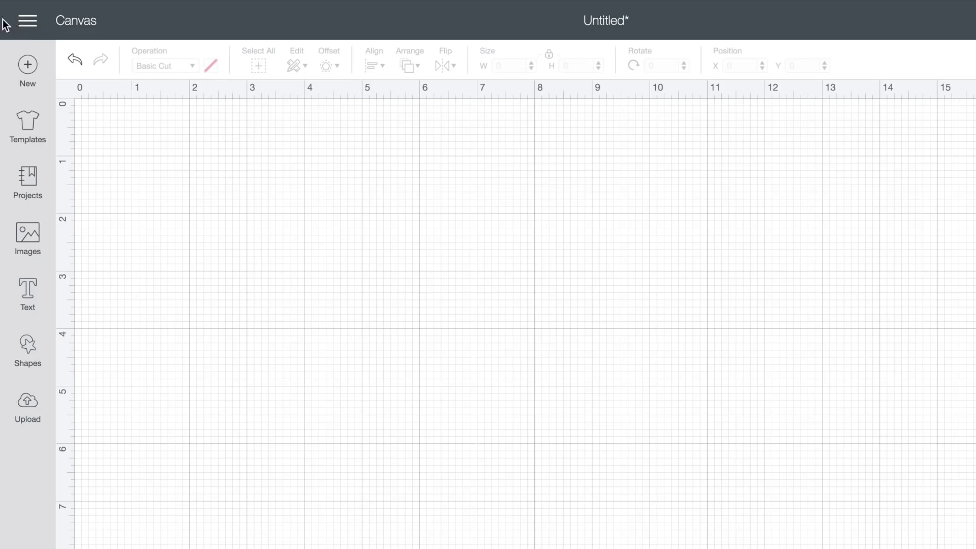
{"action": "left_click", "coordinate": [29, 24]}
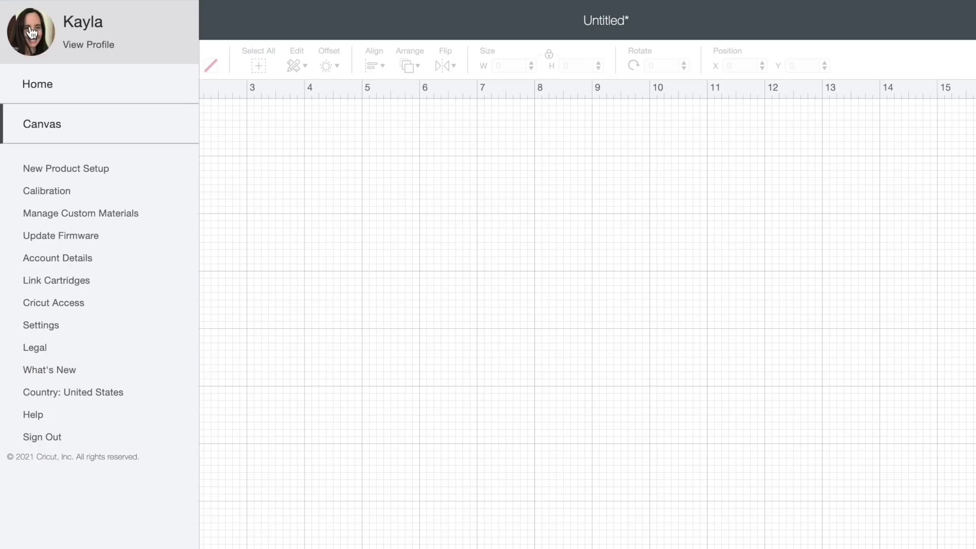
Open the What's New notes covering versions 6.9 back to 6.3.
{"action": "left_click", "coordinate": [66, 370]}
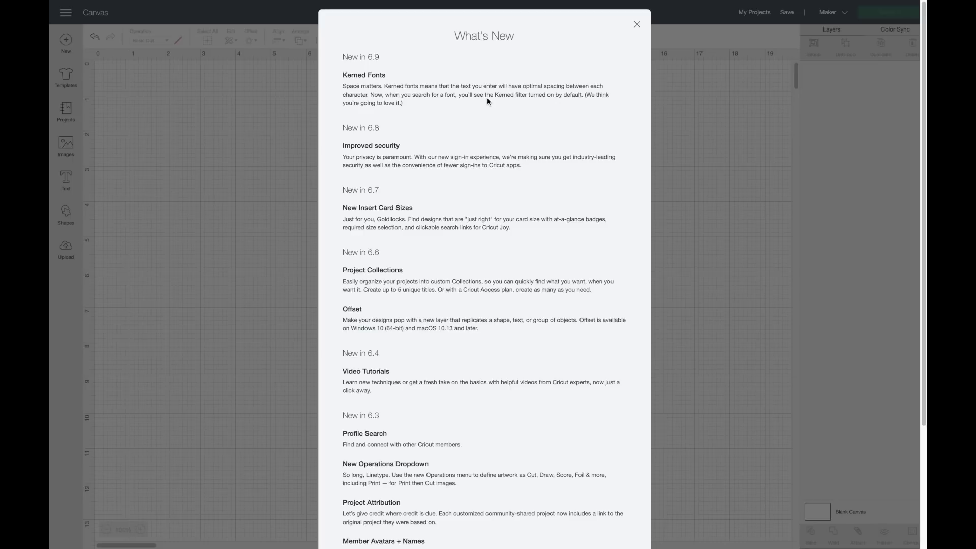
Close What's New, add a text box, and search kerned-only fonts for 'magnolia'.
{"action": "left_click", "coordinate": [636, 24]}
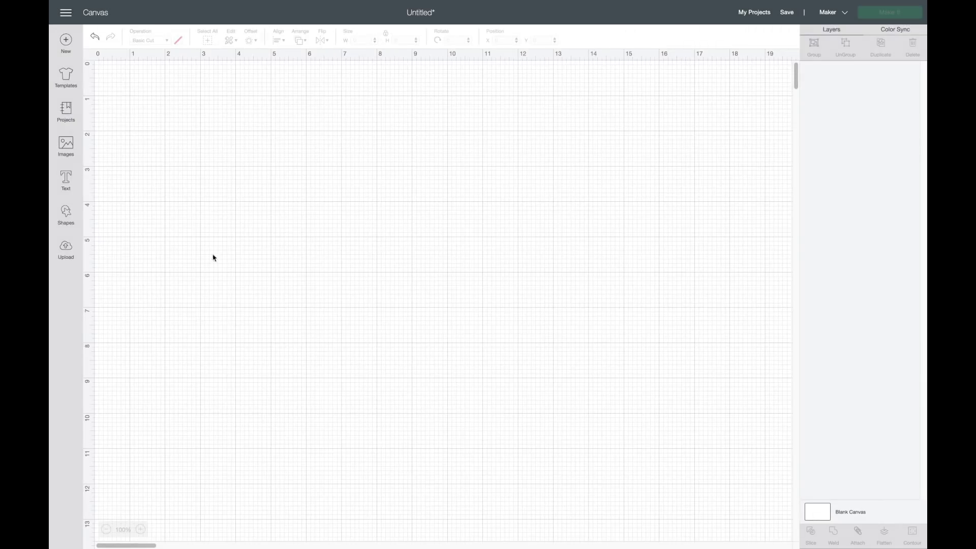
{"action": "left_click", "coordinate": [72, 186]}
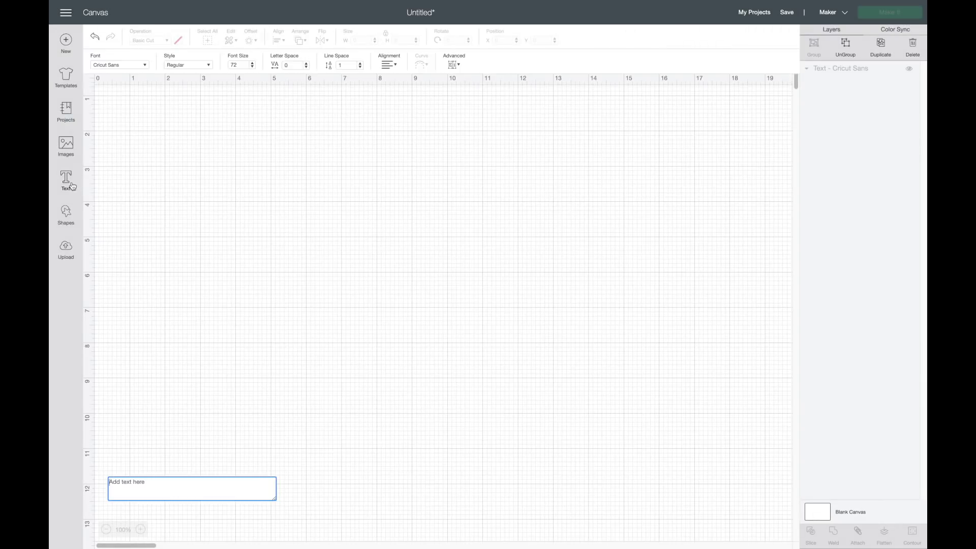
{"action": "left_click", "coordinate": [110, 70]}
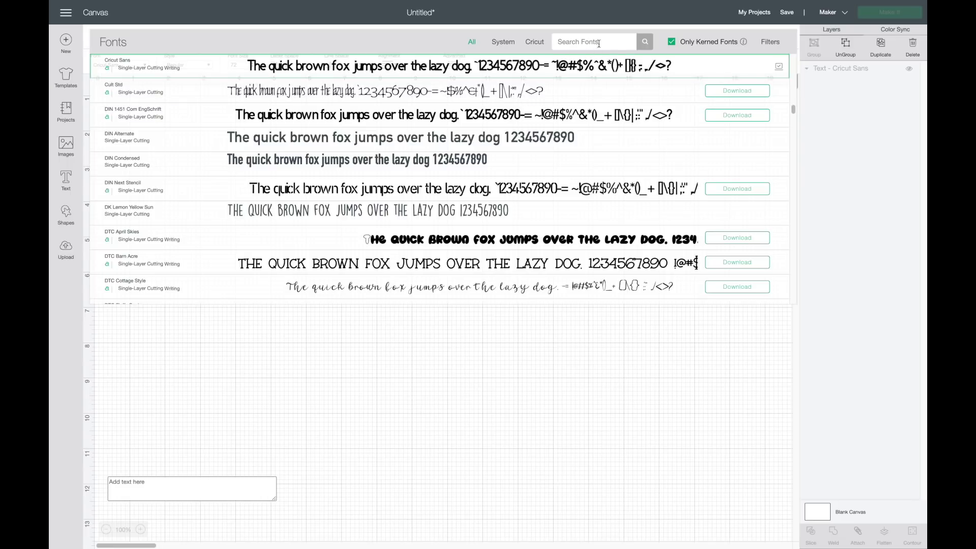
{"action": "left_click", "coordinate": [672, 43]}
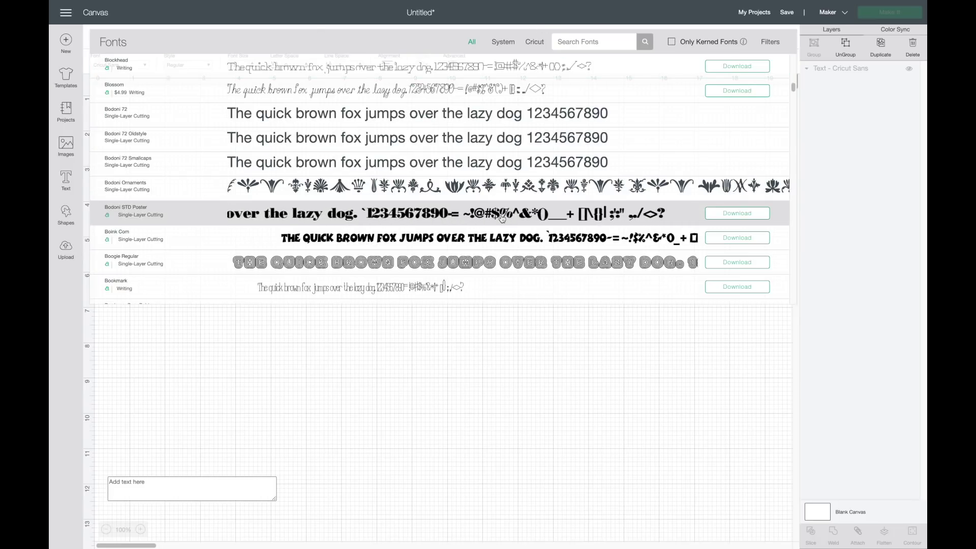
{"action": "left_click", "coordinate": [672, 43]}
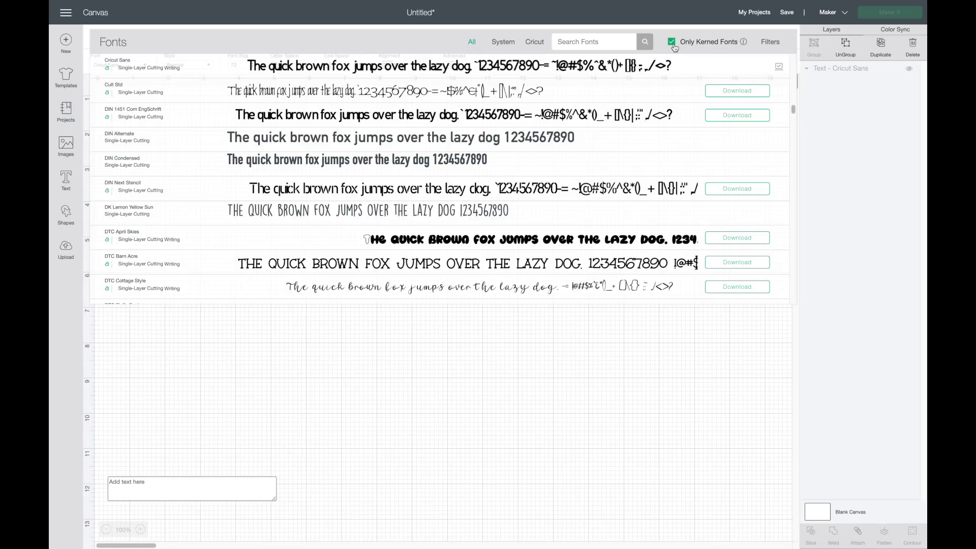
{"action": "left_click", "coordinate": [574, 41]}
{"action": "type", "text": "magnolia"}
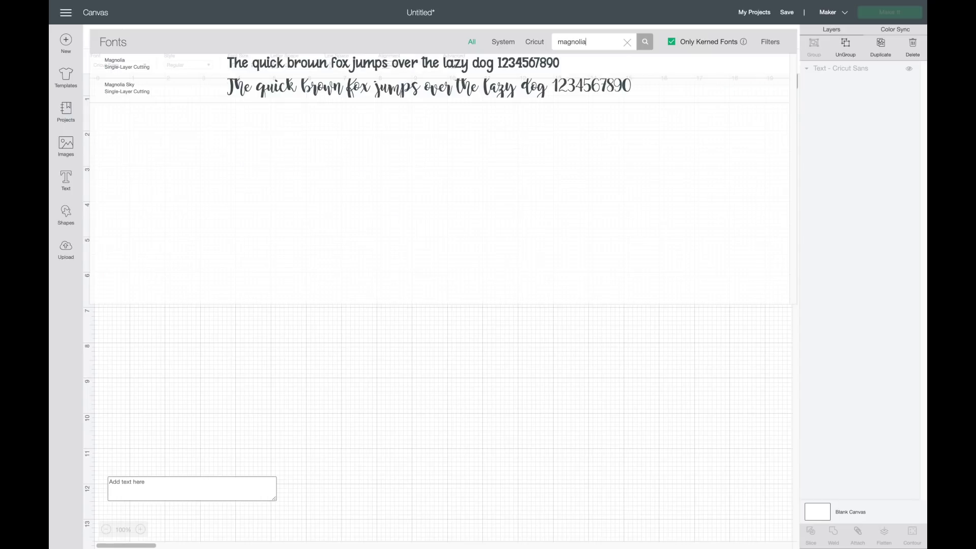
Set 'Hello' in Magnolia Sky and enlarge it to about 9.468 × 5.519 in.
{"action": "left_click", "coordinate": [377, 102]}
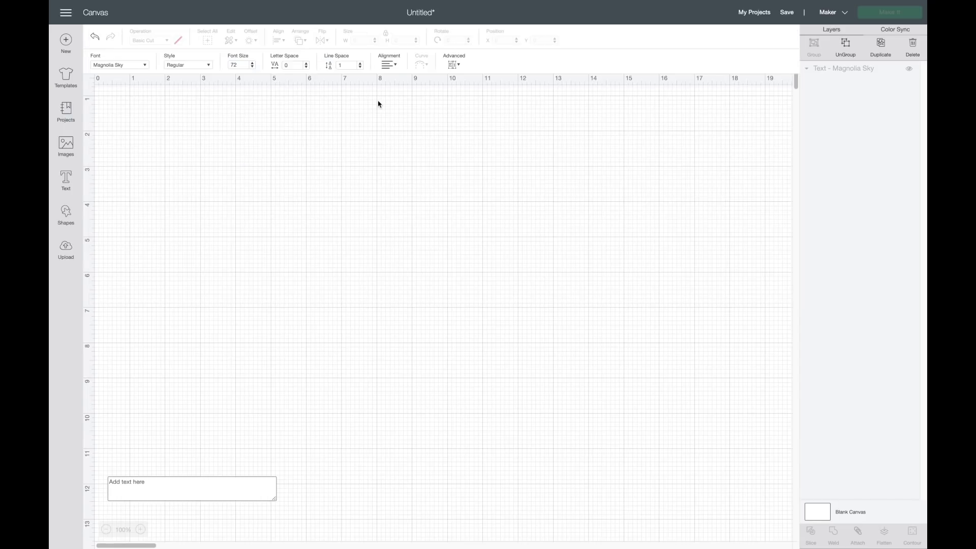
{"action": "left_click", "coordinate": [178, 491]}
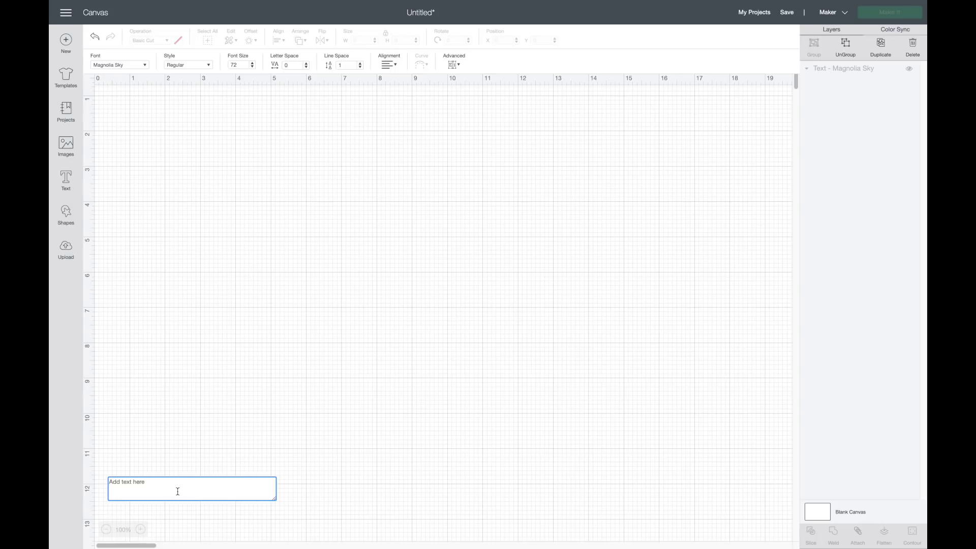
{"action": "type", "text": "Hello"}
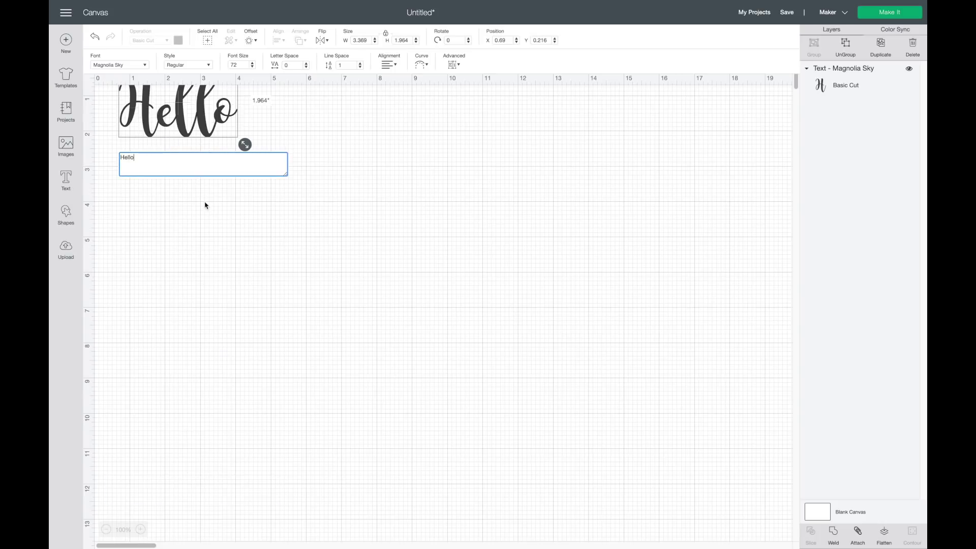
{"action": "left_click_drag", "start_coordinate": [166, 133], "coordinate": [216, 210]}
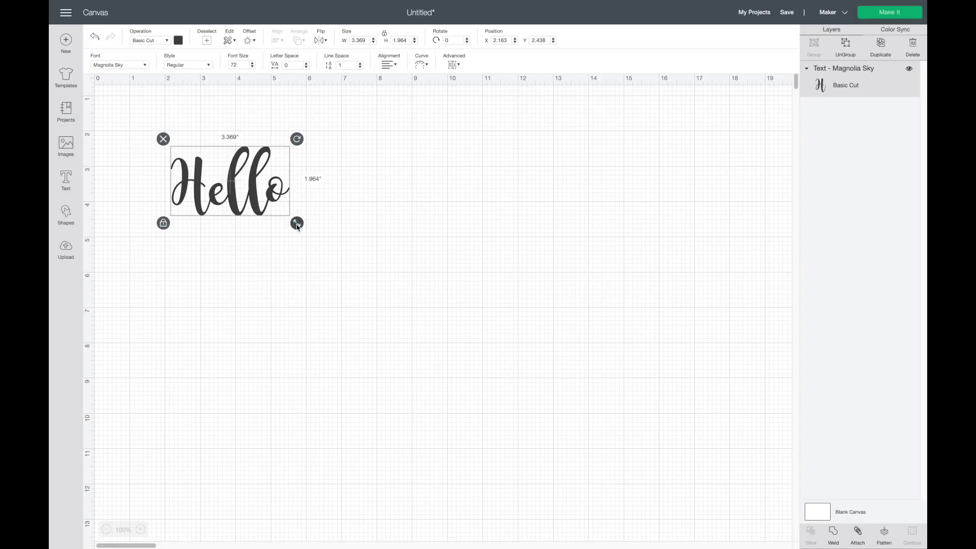
{"action": "left_click_drag", "start_coordinate": [282, 225], "coordinate": [498, 353]}
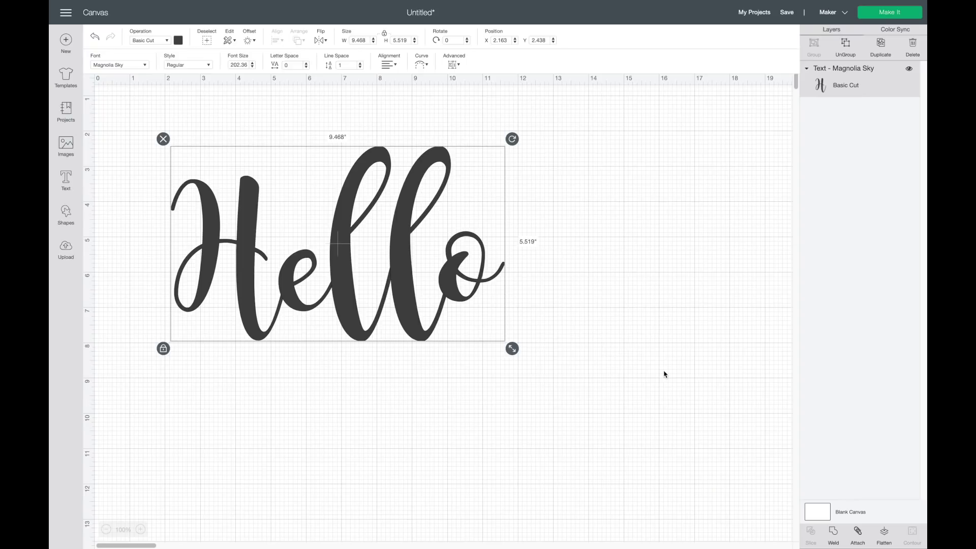
{"action": "left_click", "coordinate": [884, 13]}
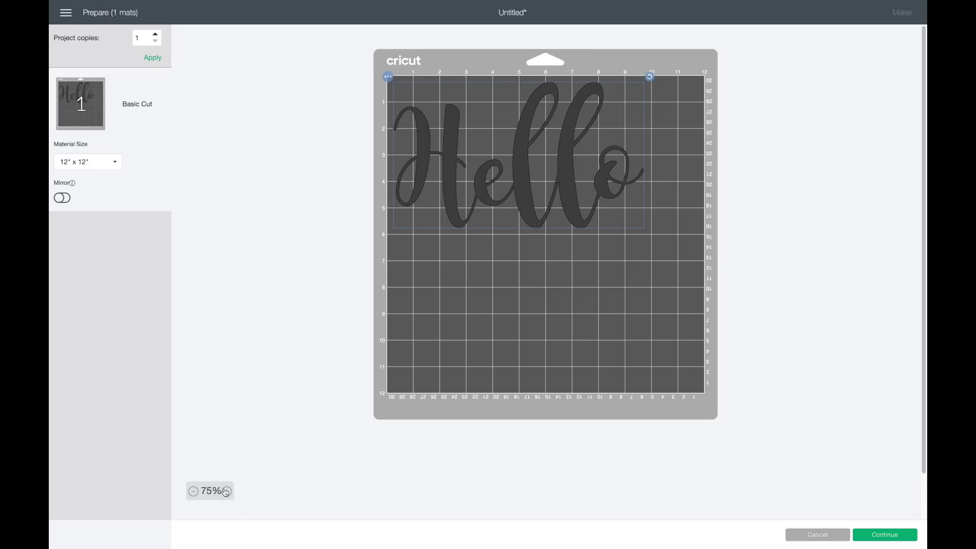
{"action": "left_click", "coordinate": [231, 490]}
{"action": "left_click", "coordinate": [231, 491]}
{"action": "left_click", "coordinate": [231, 491]}
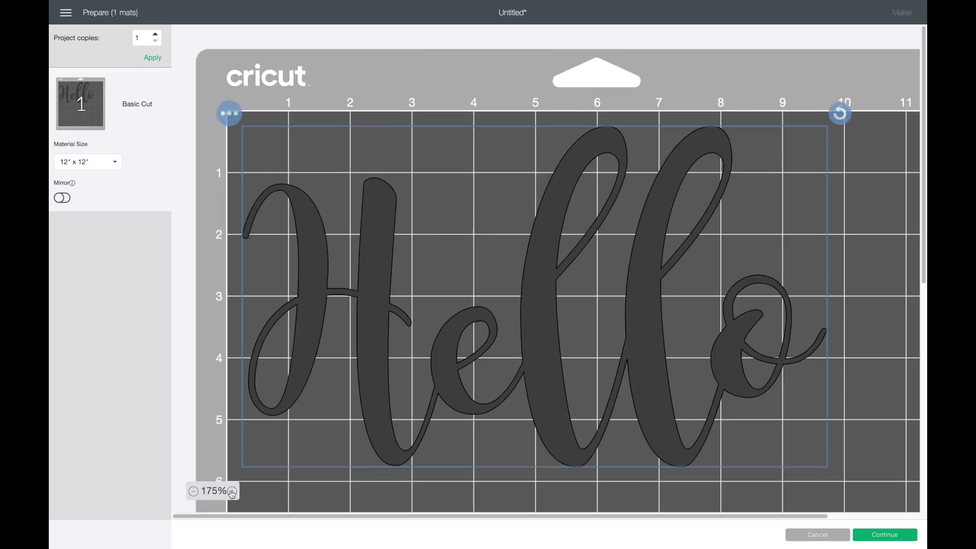
{"action": "left_click", "coordinate": [231, 491]}
{"action": "left_click", "coordinate": [232, 491]}
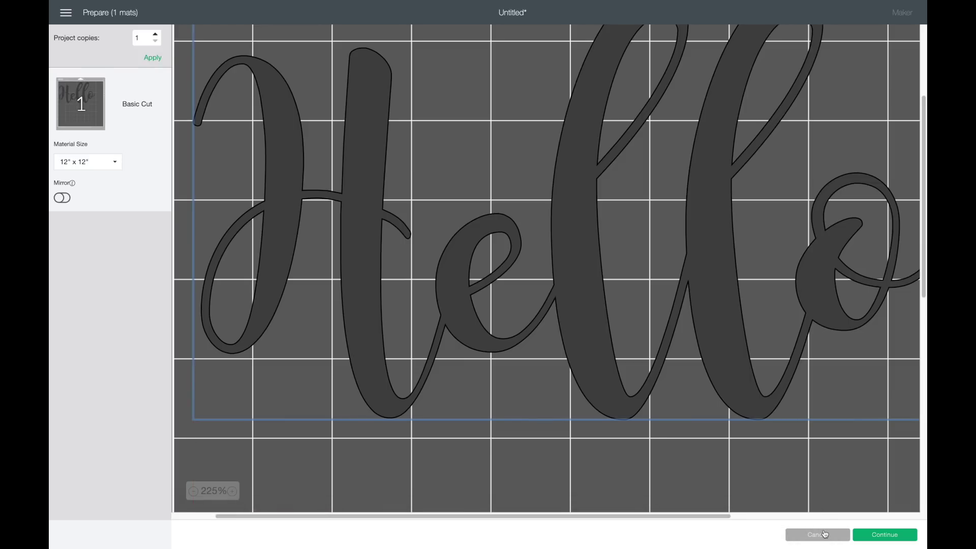
{"action": "left_click", "coordinate": [817, 534]}
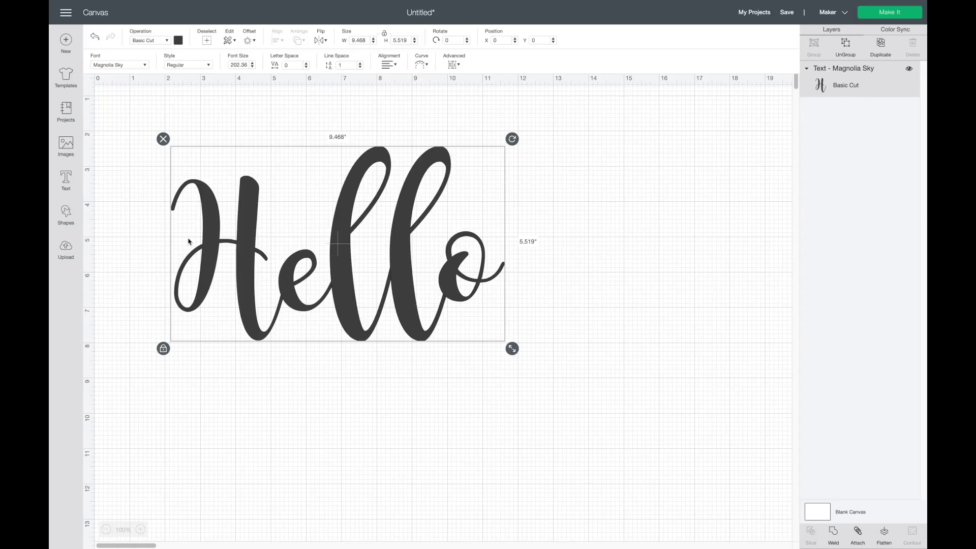
Ungroup Hello, enlarge the H and shift it up-left, then attach all letters (10.704 × 6.303 in).
{"action": "left_click", "coordinate": [847, 49]}
{"action": "left_click", "coordinate": [227, 241]}
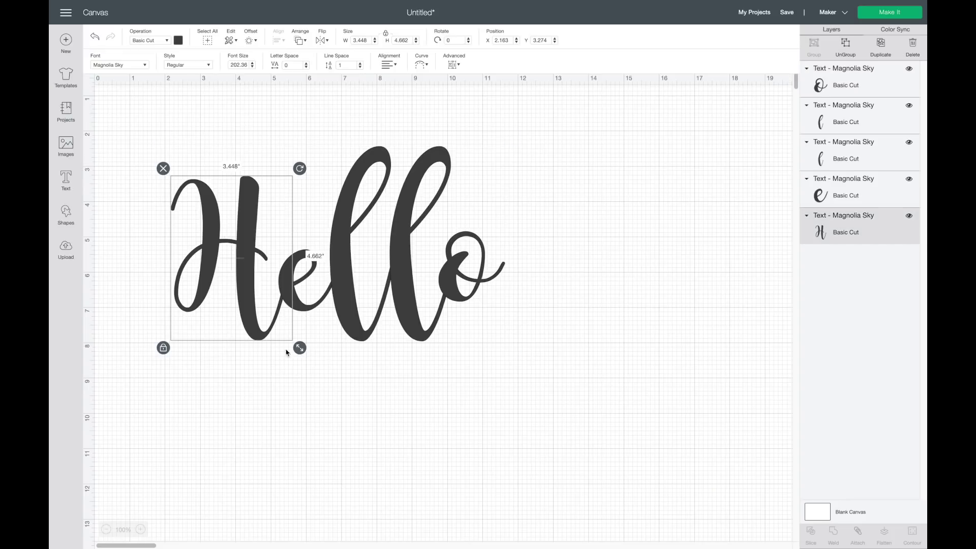
{"action": "left_click_drag", "start_coordinate": [300, 352], "coordinate": [341, 409]}
{"action": "left_click_drag", "start_coordinate": [269, 351], "coordinate": [230, 327]}
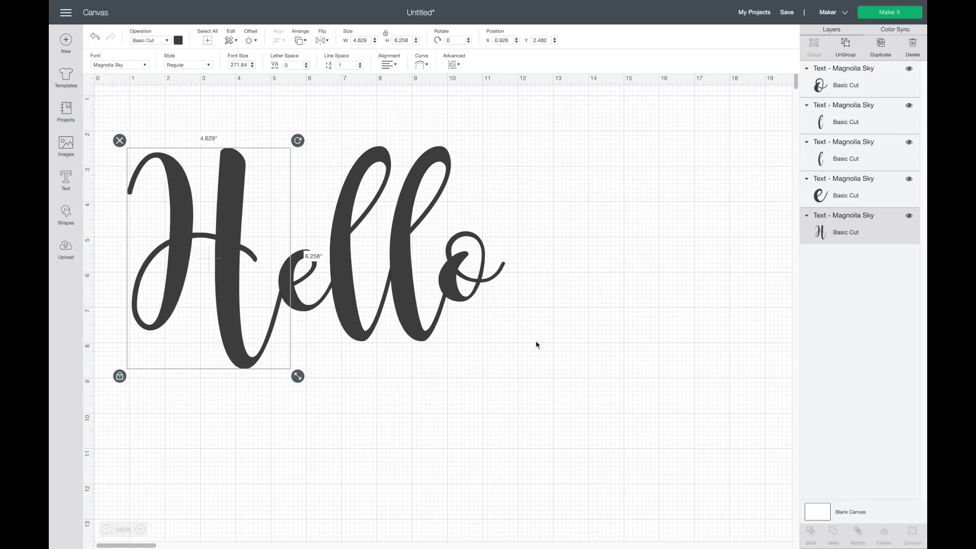
{"action": "left_click_drag", "start_coordinate": [561, 413], "coordinate": [191, 145]}
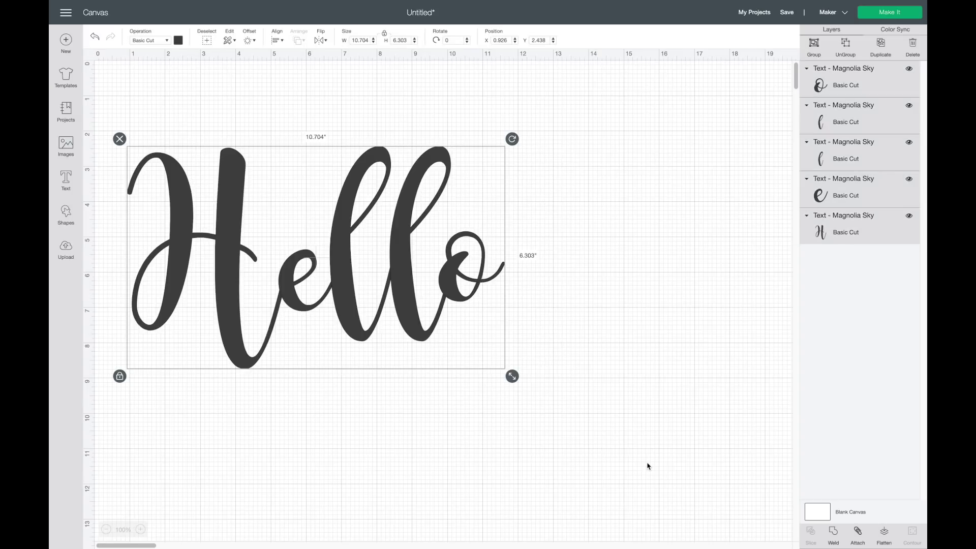
{"action": "left_click", "coordinate": [858, 530]}
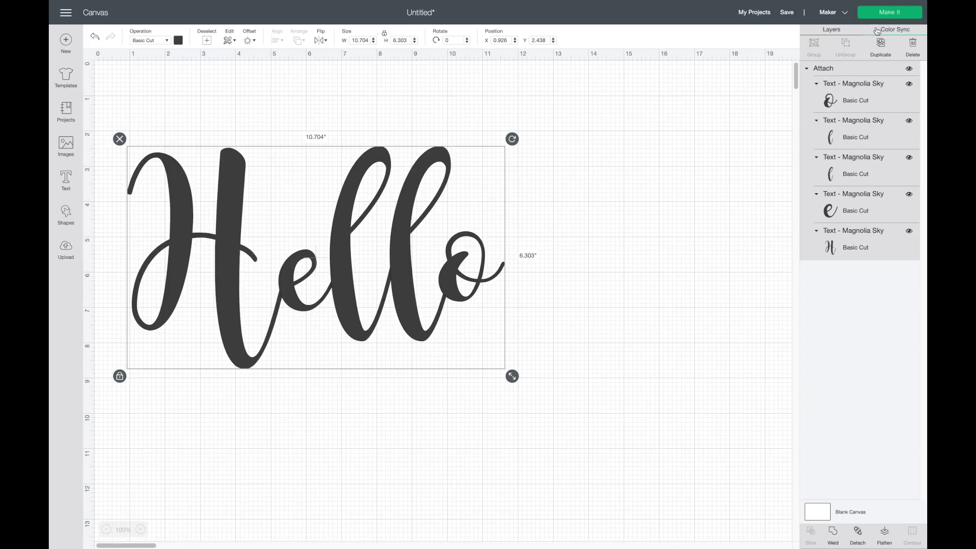
{"action": "left_click", "coordinate": [892, 15]}
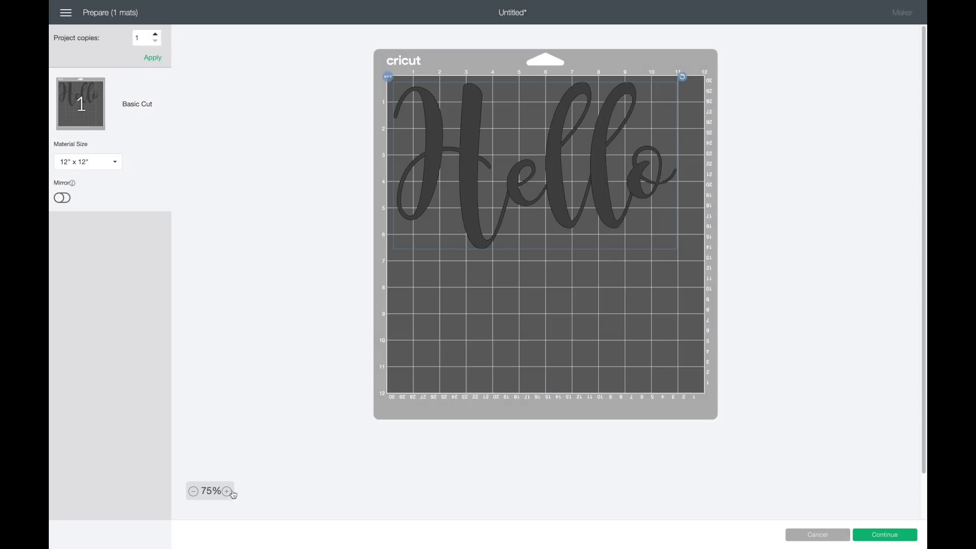
{"action": "left_click", "coordinate": [230, 491]}
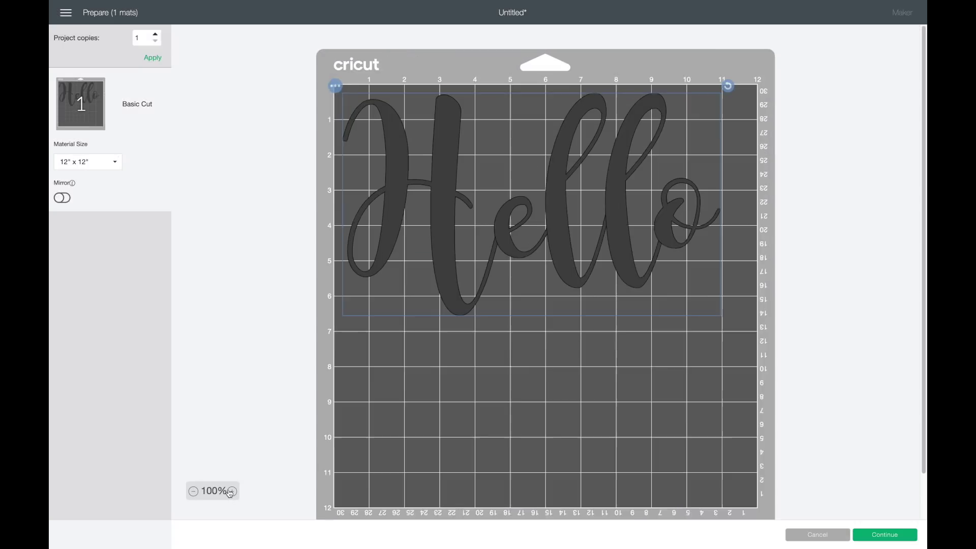
{"action": "left_click", "coordinate": [230, 491]}
{"action": "left_click", "coordinate": [230, 491]}
{"action": "scroll", "coordinate": [420, 414], "scroll_direction": "right", "scroll_amount": 3}
{"action": "scroll", "coordinate": [420, 413], "scroll_direction": "down", "scroll_amount": 5}
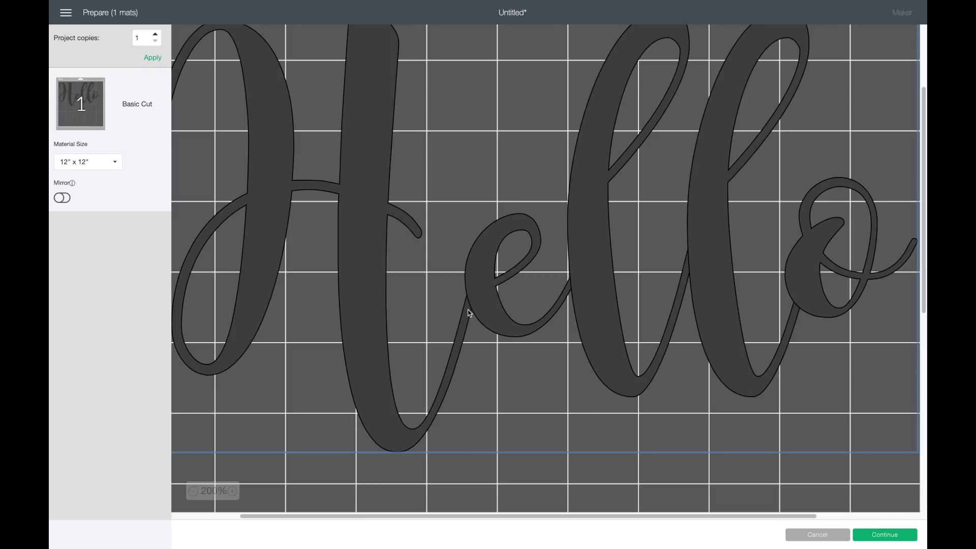
{"action": "left_click", "coordinate": [824, 537]}
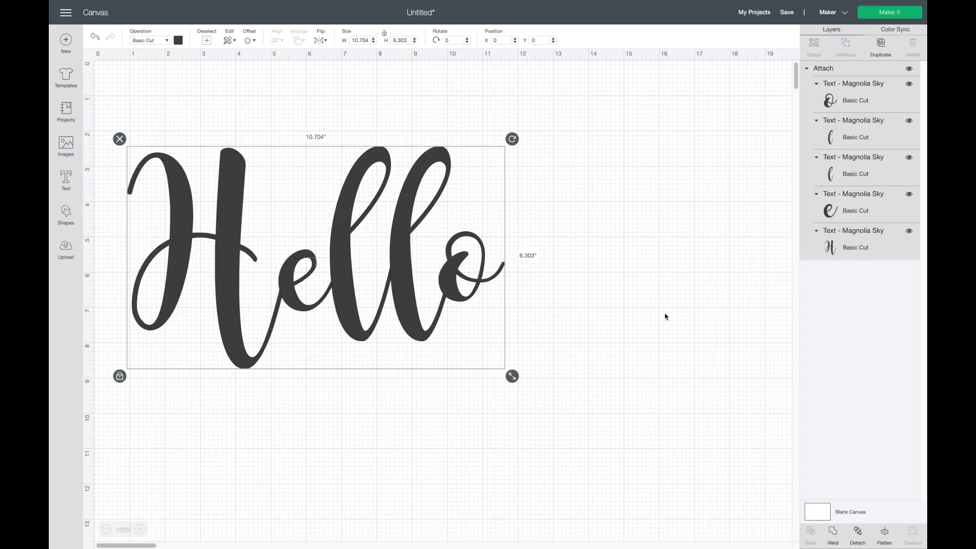
Weld the attached Hello letters, shift the weld result up-right, then delete it.
{"action": "left_click", "coordinate": [833, 531]}
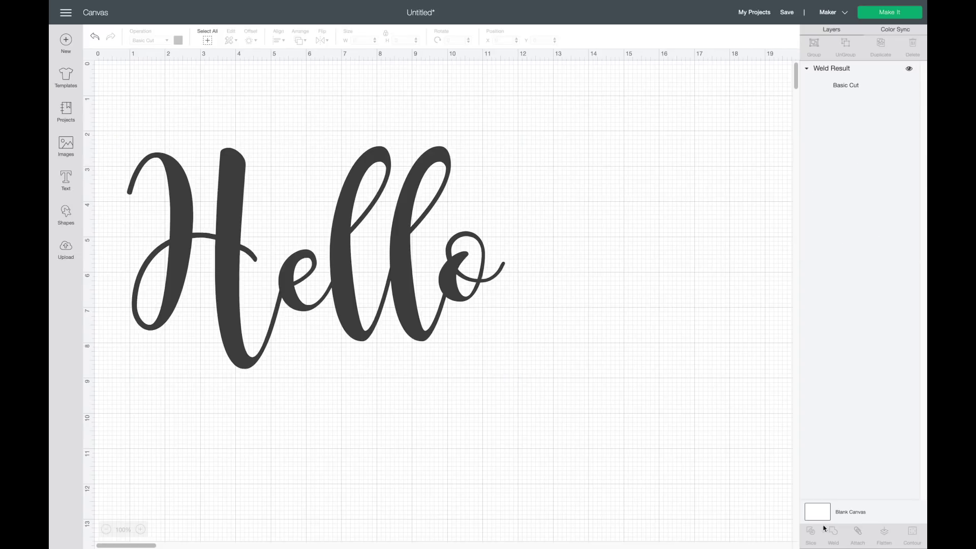
{"action": "left_click_drag", "start_coordinate": [389, 218], "coordinate": [491, 206]}
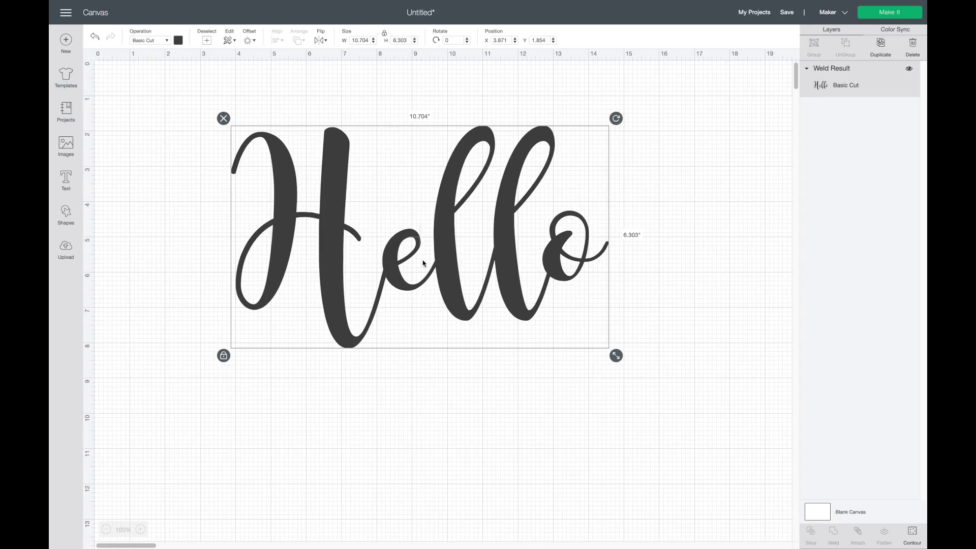
{"action": "key", "text": "Delete"}
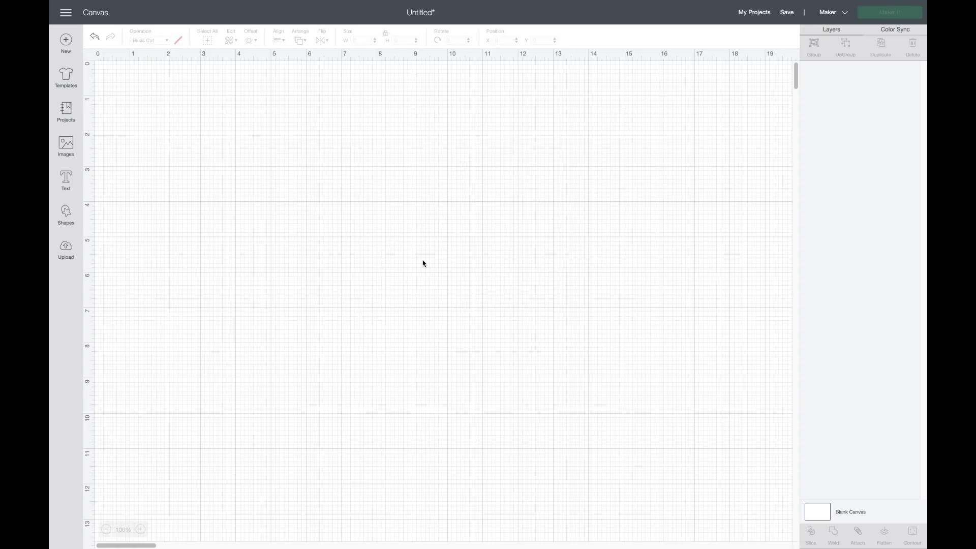
Add a new 'Hello' text, enlarge it to about 13.5 in wide and move it down-right.
{"action": "left_click", "coordinate": [67, 188]}
{"action": "type", "text": "Hello"}
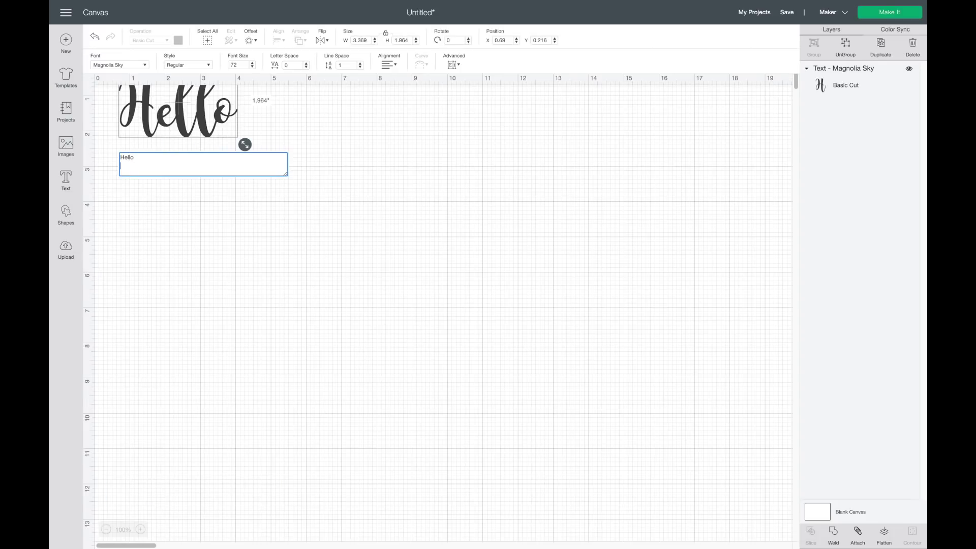
{"action": "left_click_drag", "start_coordinate": [246, 144], "coordinate": [495, 356]}
{"action": "left_click_drag", "start_coordinate": [411, 274], "coordinate": [469, 334]}
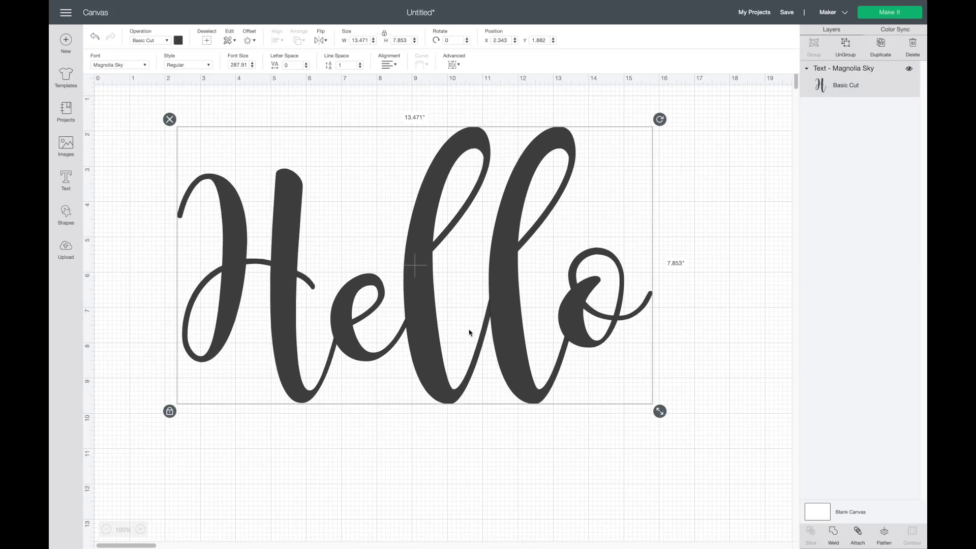
Set the Hello letter spacing to -0.1.
{"action": "left_click", "coordinate": [306, 67]}
{"action": "left_click", "coordinate": [306, 67]}
{"action": "left_click", "coordinate": [306, 67]}
{"action": "left_click", "coordinate": [306, 67]}
{"action": "left_click", "coordinate": [306, 67]}
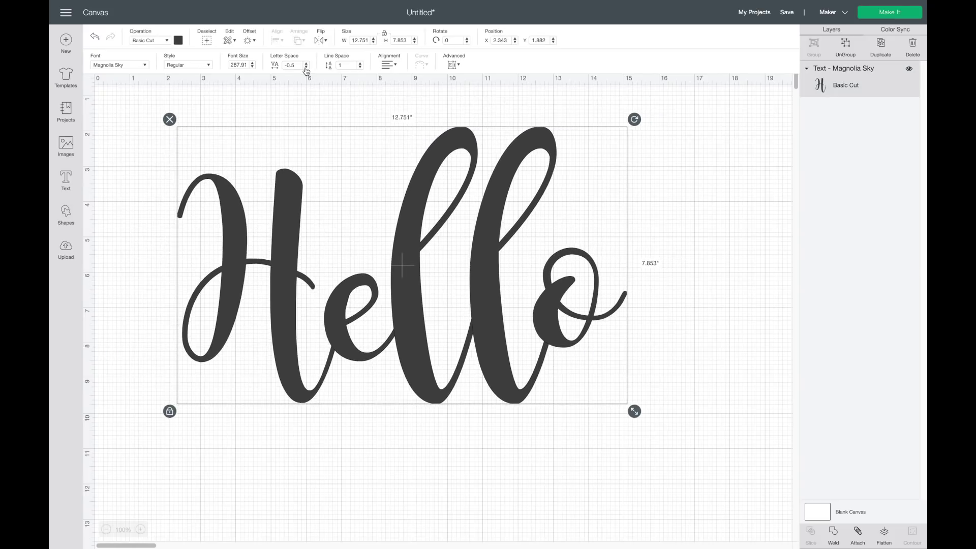
{"action": "left_click", "coordinate": [306, 63]}
{"action": "left_click", "coordinate": [306, 63]}
{"action": "left_click", "coordinate": [306, 63]}
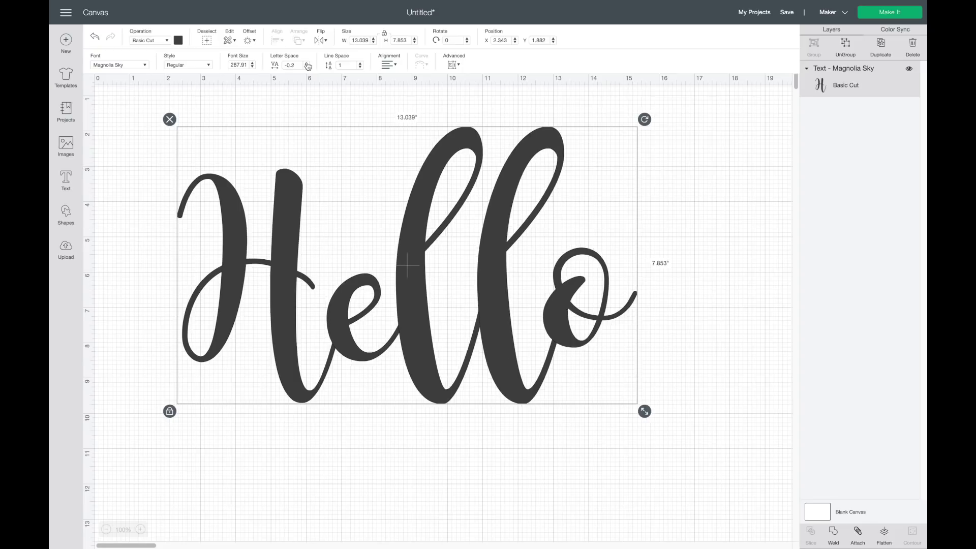
{"action": "left_click", "coordinate": [306, 63]}
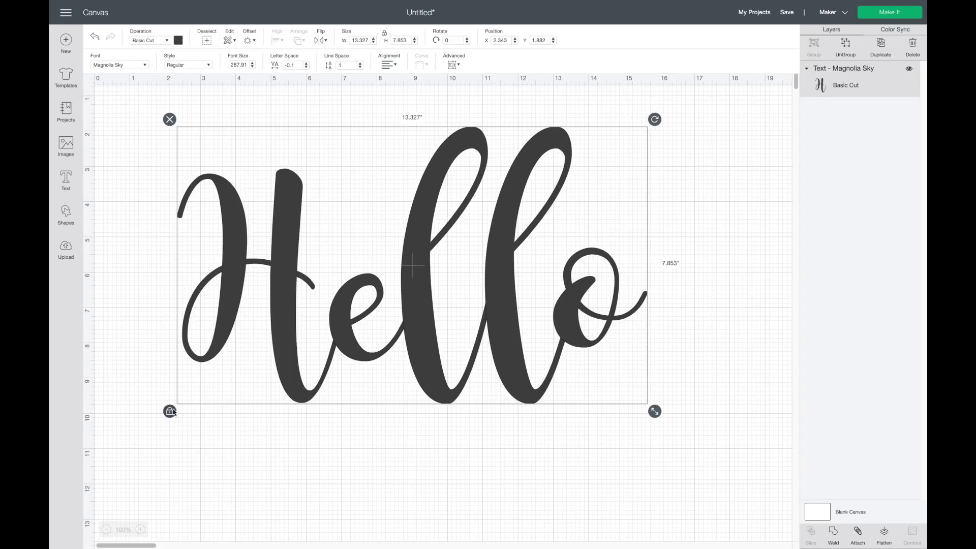
Shrink Hello proportionally to about 5.8 in wide and add an empty text box.
{"action": "left_click", "coordinate": [169, 410]}
{"action": "mouse_move", "coordinate": [654, 411]}
{"action": "left_mouse_down"}
{"action": "mouse_move", "coordinate": [658, 437]}
{"action": "mouse_move", "coordinate": [682, 399]}
{"action": "mouse_move", "coordinate": [650, 411]}
{"action": "left_mouse_up"}
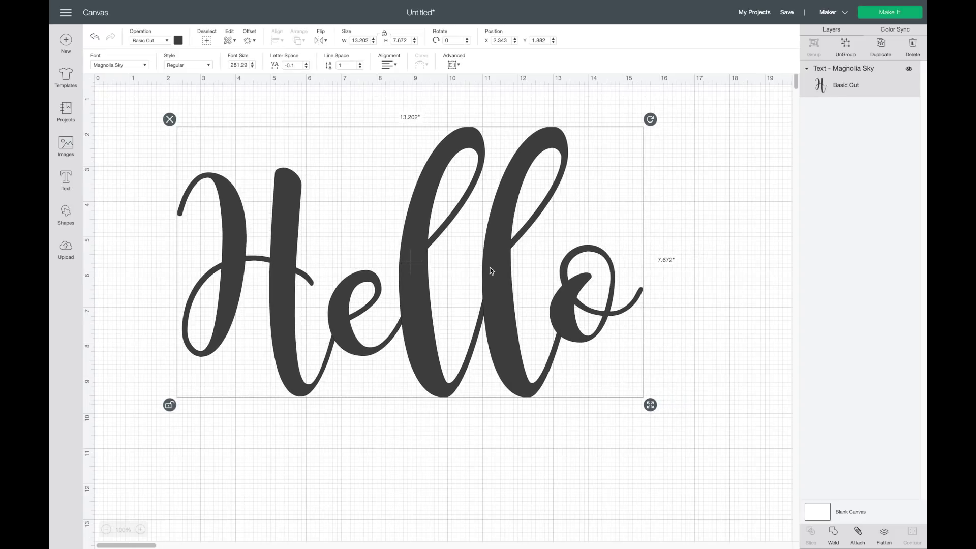
{"action": "key", "text": "ctrl+z"}
{"action": "left_click_drag", "start_coordinate": [651, 406], "coordinate": [391, 254]}
{"action": "left_click", "coordinate": [65, 188]}
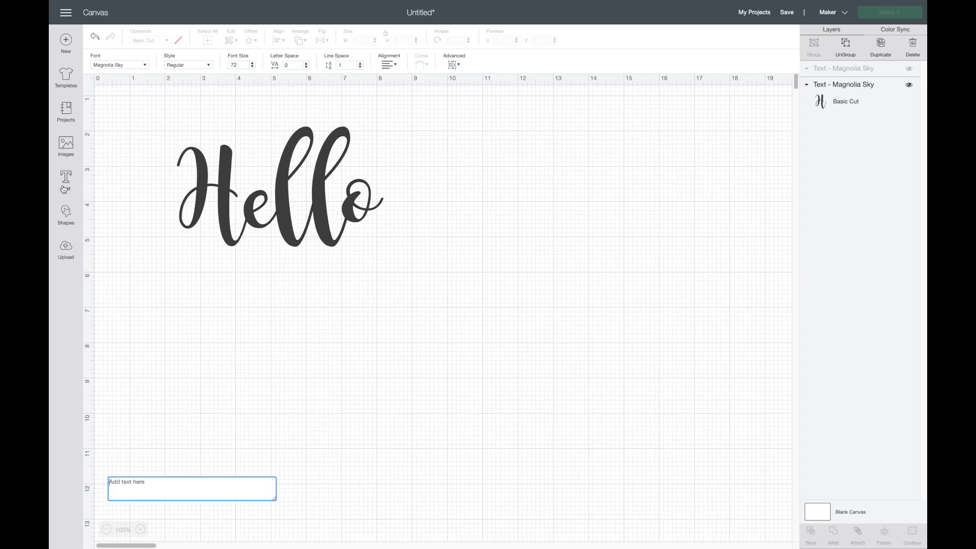
Type 'Hello' in the Impact font and enlarge it below the script Hello.
{"action": "left_click", "coordinate": [127, 66]}
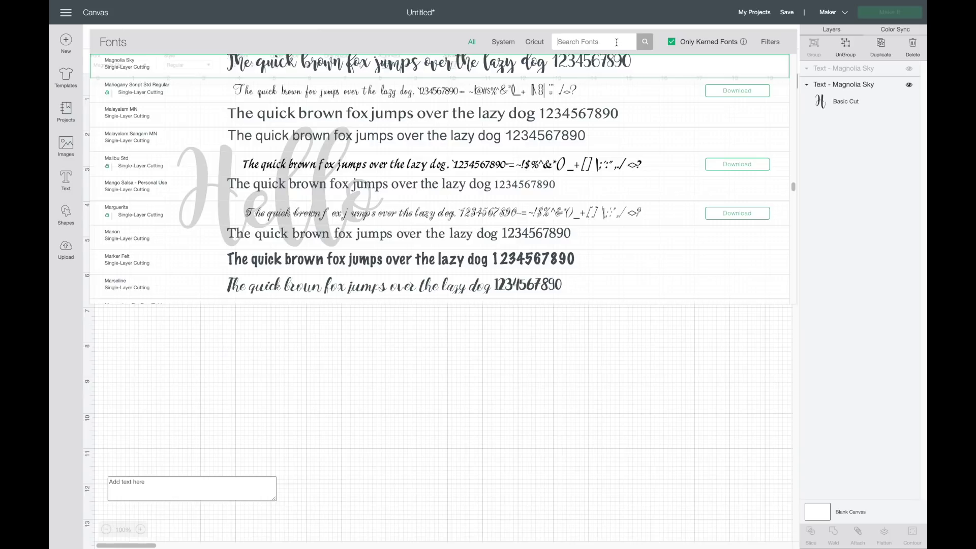
{"action": "type", "text": "impact"}
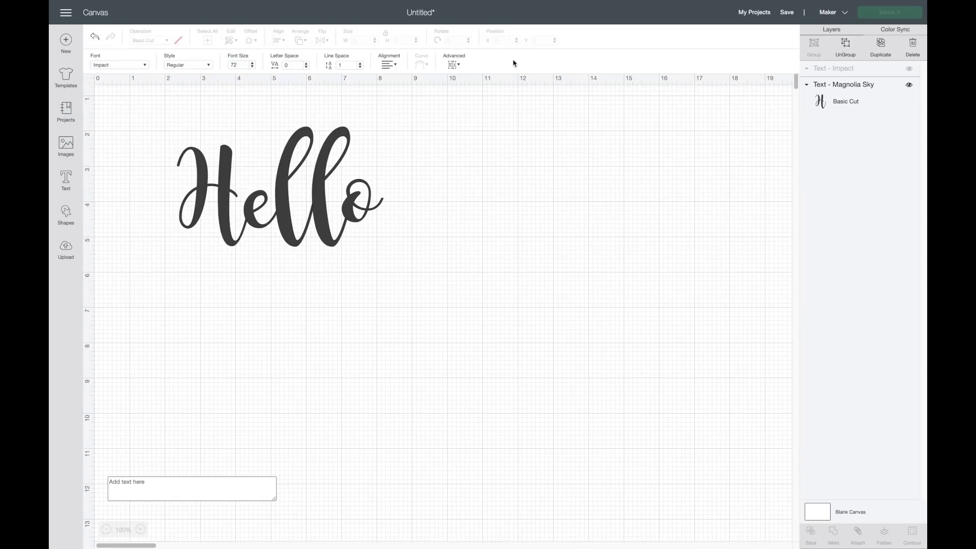
{"action": "left_click", "coordinate": [185, 498]}
{"action": "type", "text": "Hello"}
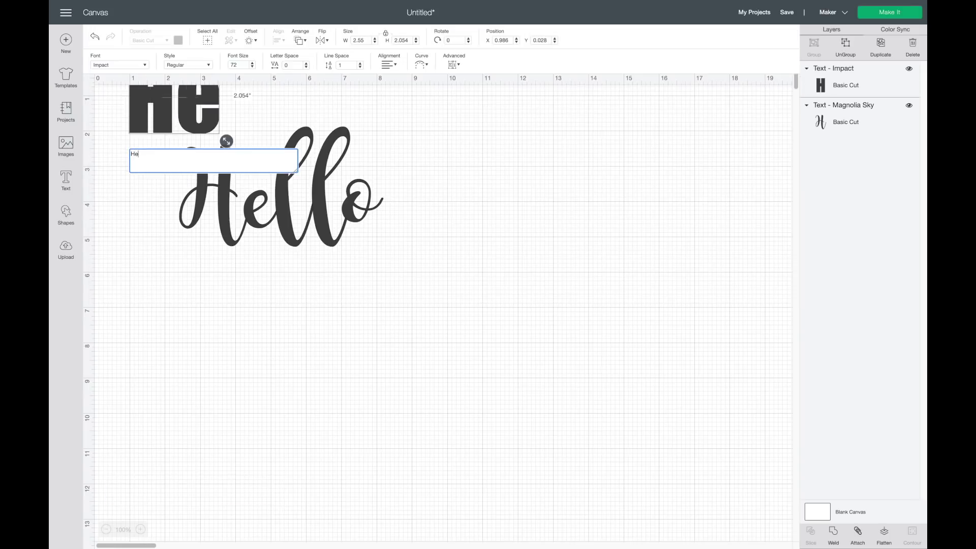
{"action": "left_click", "coordinate": [226, 333]}
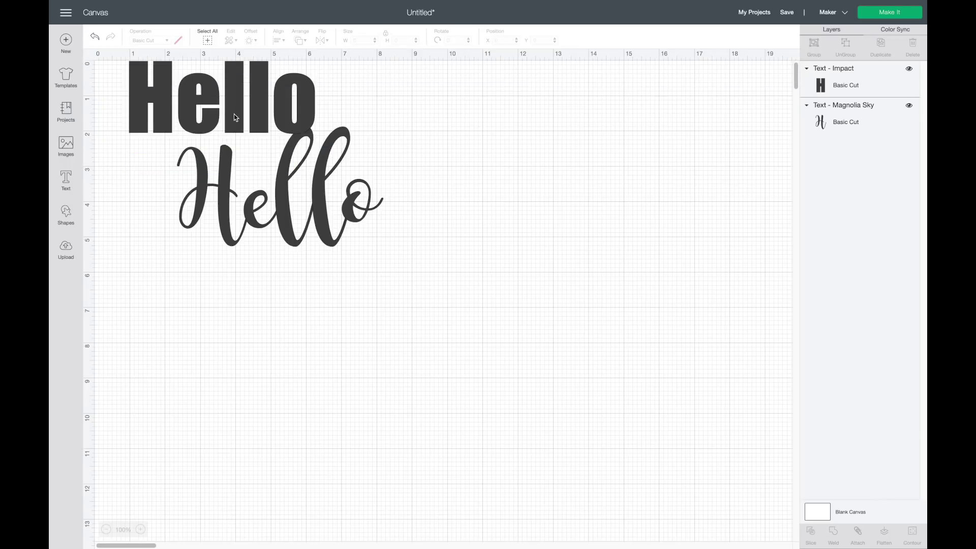
{"action": "left_click_drag", "start_coordinate": [233, 114], "coordinate": [365, 336]}
{"action": "left_click_drag", "start_coordinate": [450, 364], "coordinate": [314, 363]}
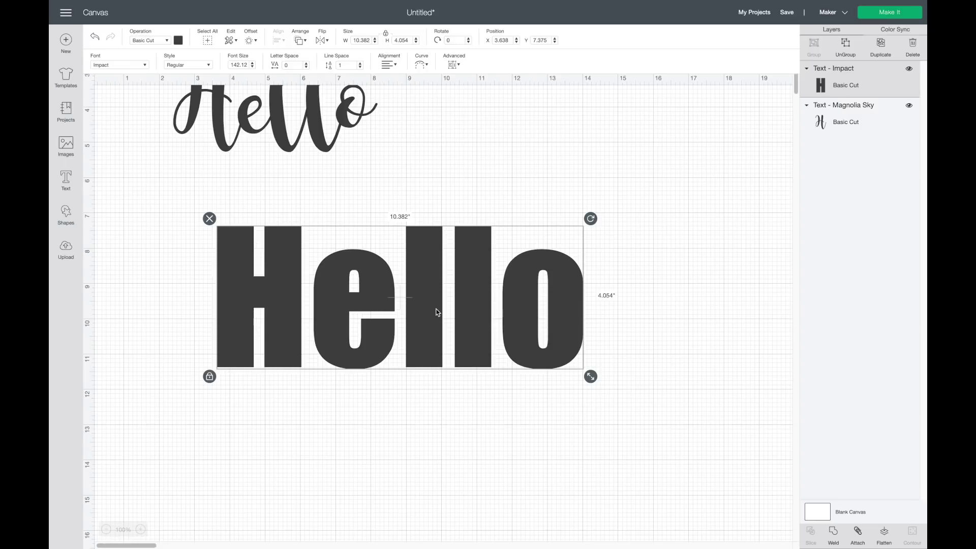
Tighten the Impact Hello's letter spacing to -1.2 and curve it into an arc.
{"action": "left_click", "coordinate": [306, 67]}
{"action": "left_click", "coordinate": [306, 67]}
{"action": "left_click", "coordinate": [306, 67]}
{"action": "left_click", "coordinate": [306, 67]}
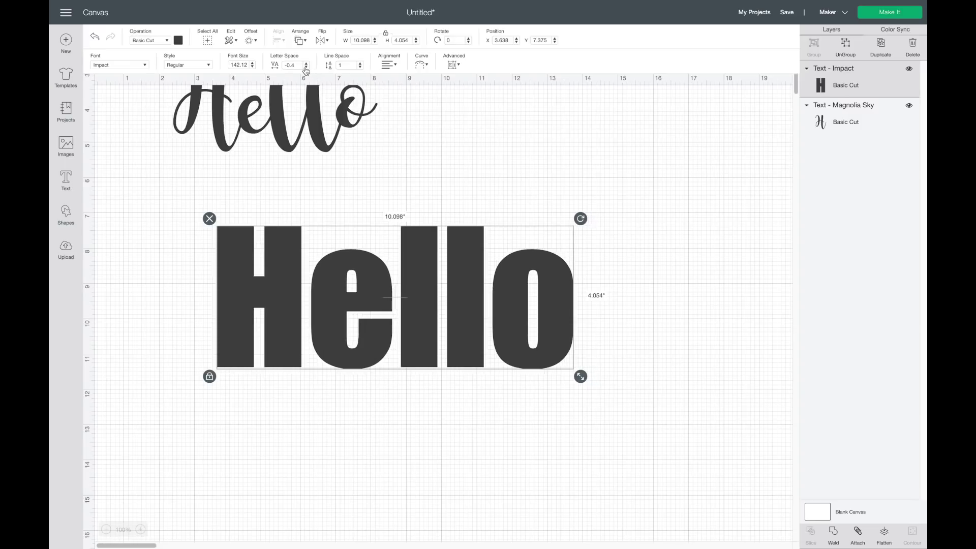
{"action": "left_click", "coordinate": [306, 67]}
{"action": "left_click", "coordinate": [306, 67]}
{"action": "left_click", "coordinate": [306, 67]}
{"action": "left_click", "coordinate": [306, 67]}
{"action": "left_click", "coordinate": [306, 67]}
{"action": "left_click", "coordinate": [306, 67]}
{"action": "left_click", "coordinate": [306, 67]}
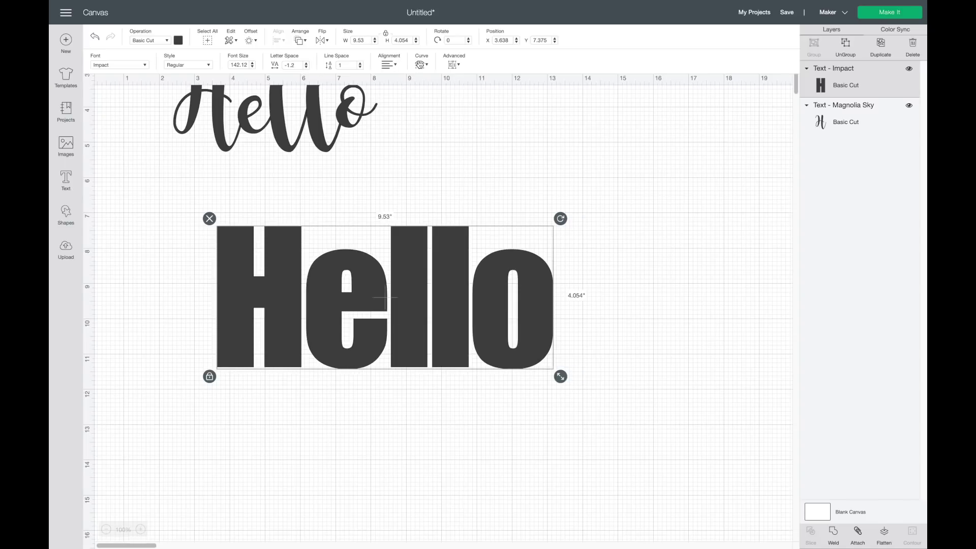
{"action": "left_click", "coordinate": [420, 64]}
{"action": "left_click_drag", "start_coordinate": [401, 95], "coordinate": [430, 104]}
Dismiss the Curve popup, leaving the script Hello above the arched Impact Hello.
{"action": "left_click", "coordinate": [457, 193]}
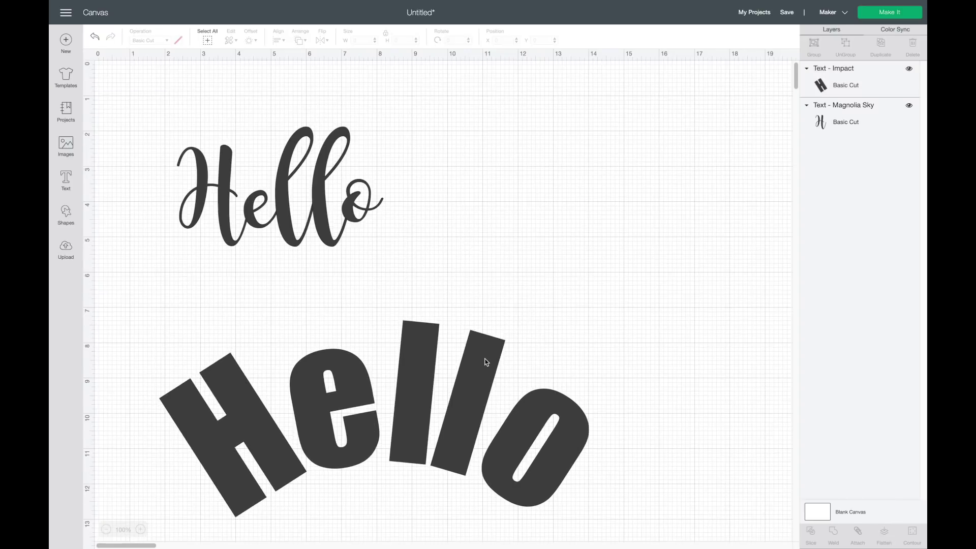